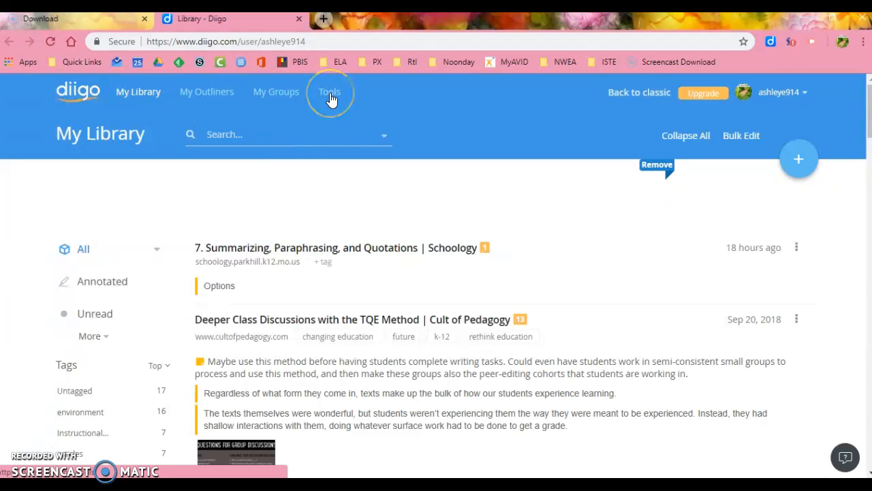
# Go to the My Groups page and start creating a new group
pyautogui.click(772, 42)
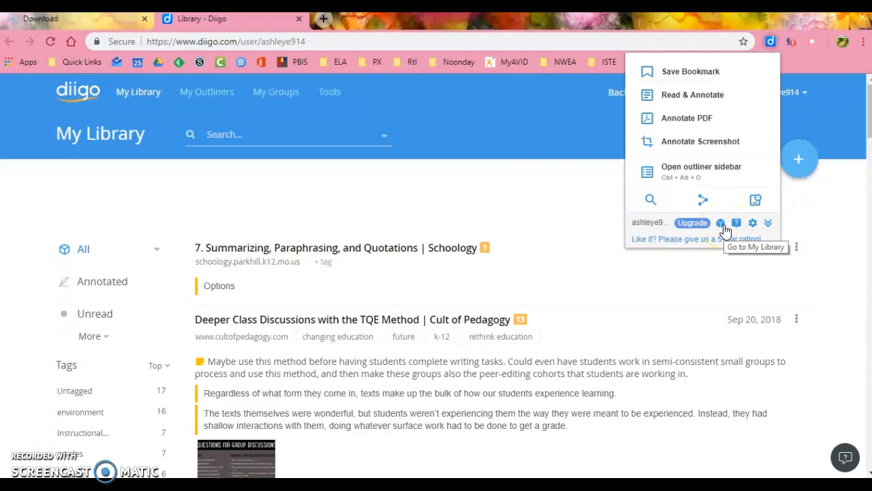
pyautogui.click(500, 124)
pyautogui.click(285, 99)
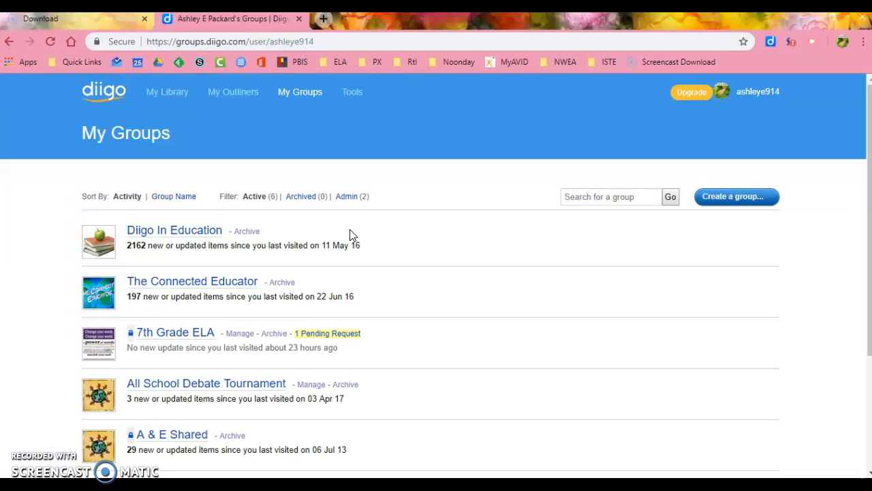
pyautogui.click(709, 200)
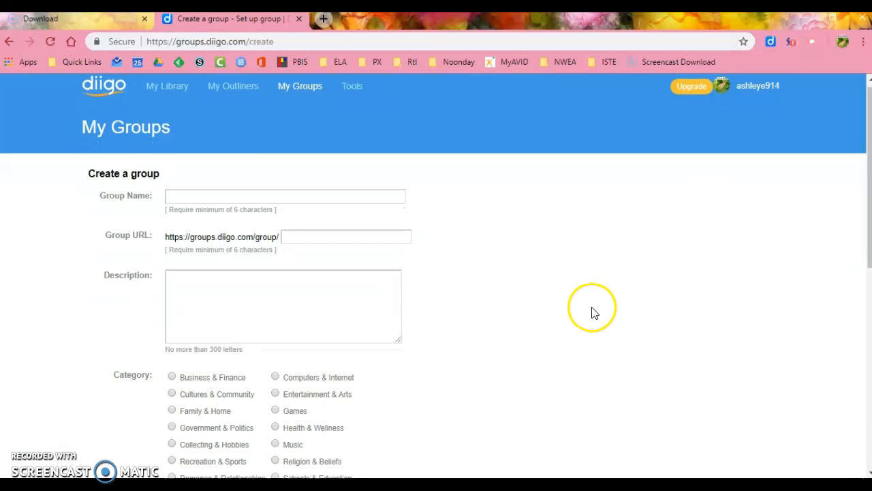
# Name the group "Practice Diigo Group" and describe it as "This is a practice group to show how Diigo groups work."
pyautogui.scroll(-1, 594, 312)
pyautogui.click(332, 174)
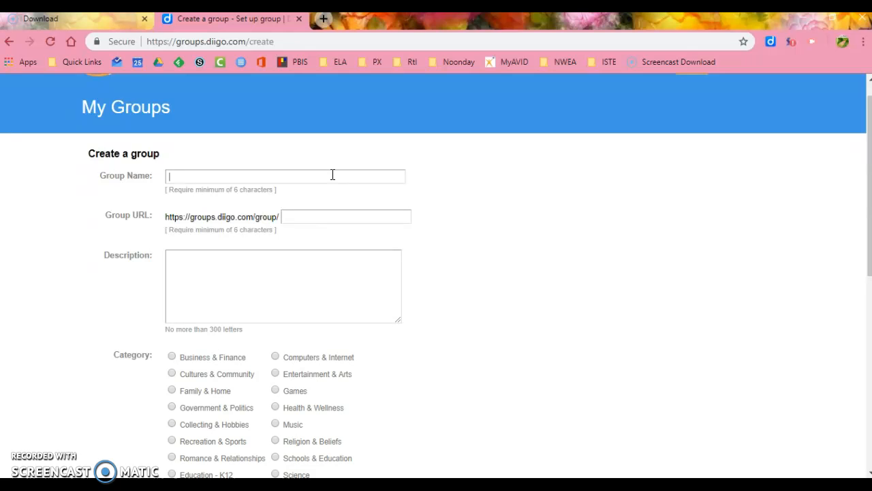
pyautogui.write('Practice Diigo Group')
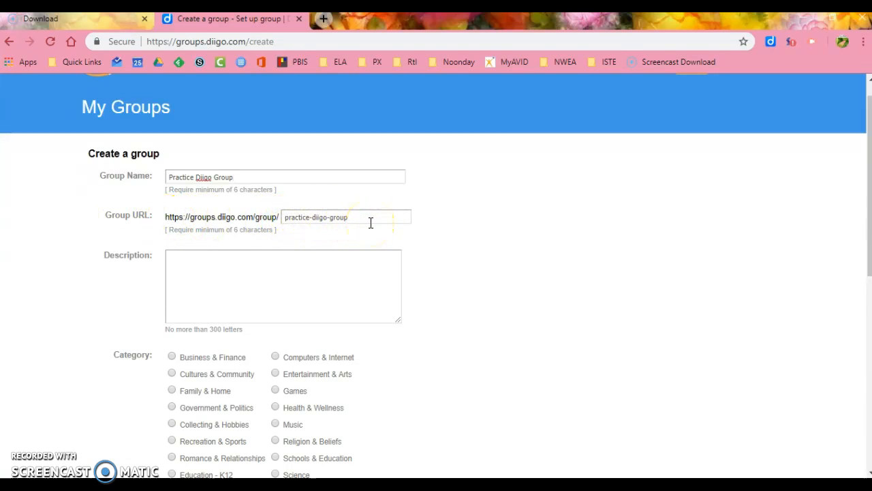
pyautogui.click(336, 284)
pyautogui.write('This is a practic')
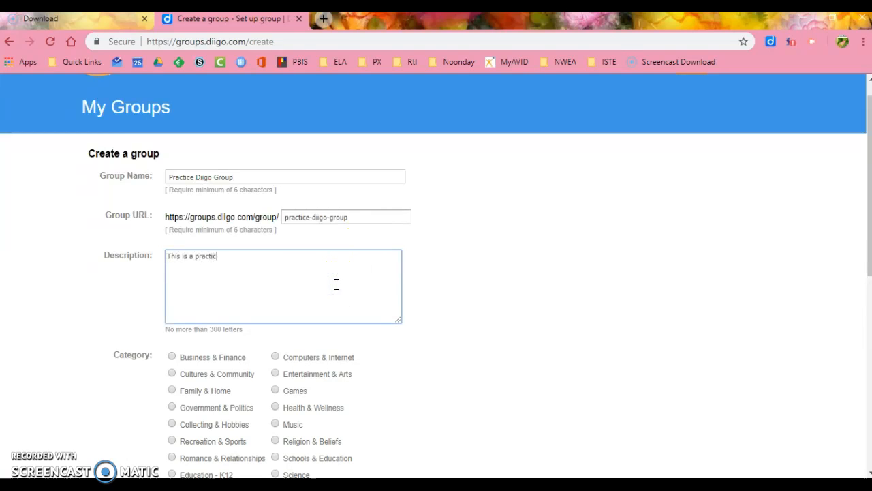
pyautogui.write('e group to show how Diigo groups work.')
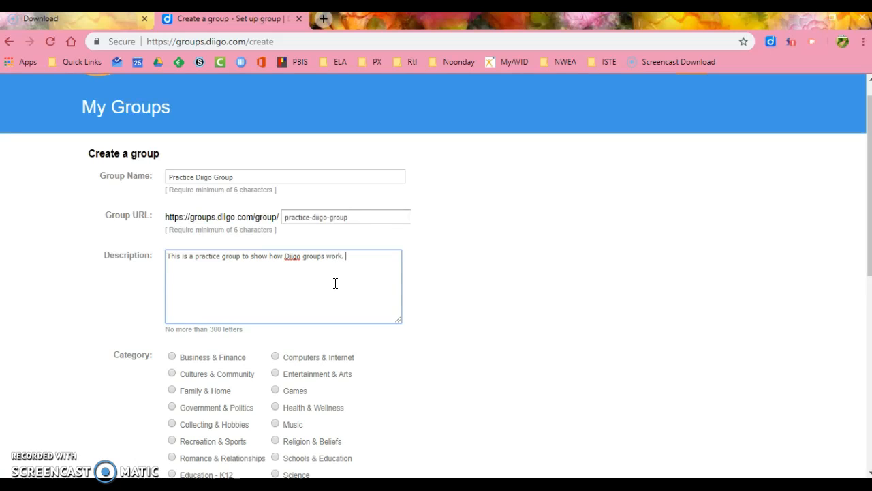
pyautogui.click(411, 290)
# Assign the group to the Schools & Education category and set it not to be listed in search results
pyautogui.scroll(-1, 518, 354)
pyautogui.scroll(-2, 518, 354)
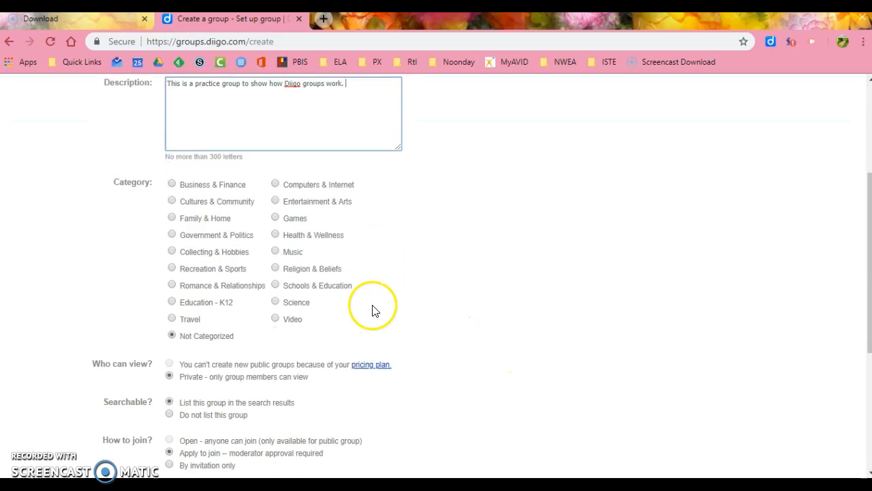
pyautogui.click(276, 285)
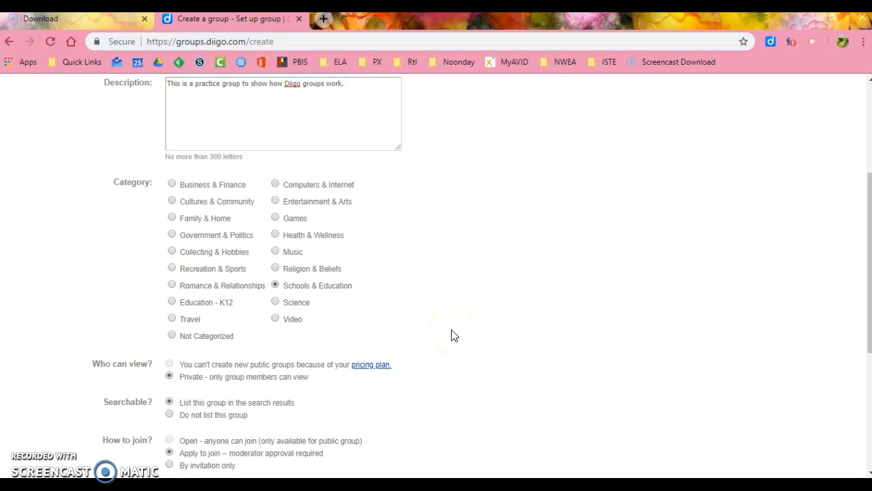
pyautogui.scroll(-3, 453, 335)
pyautogui.click(211, 225)
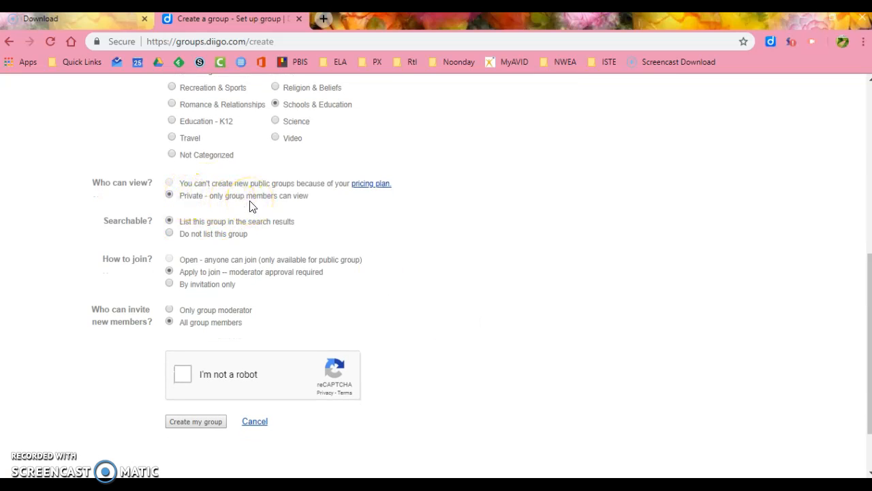
pyautogui.click(169, 234)
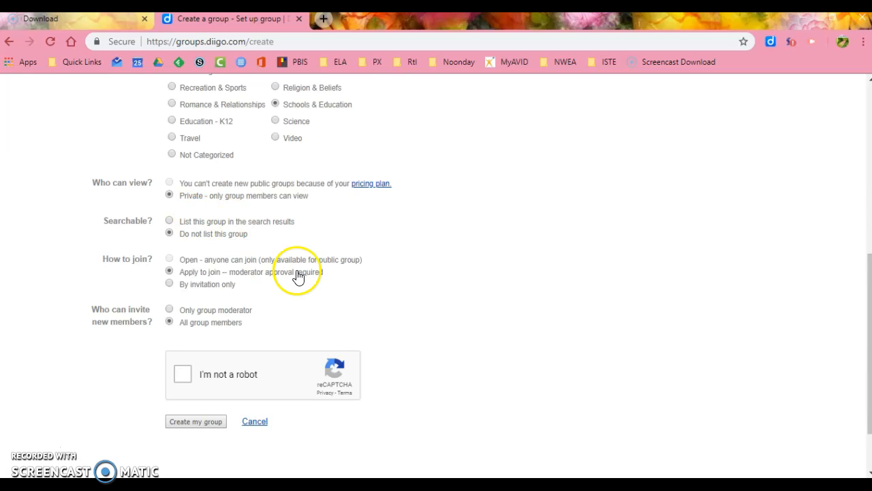
# Complete the robot check to create the group, and go to the newly created group's page
pyautogui.scroll(-1, 295, 273)
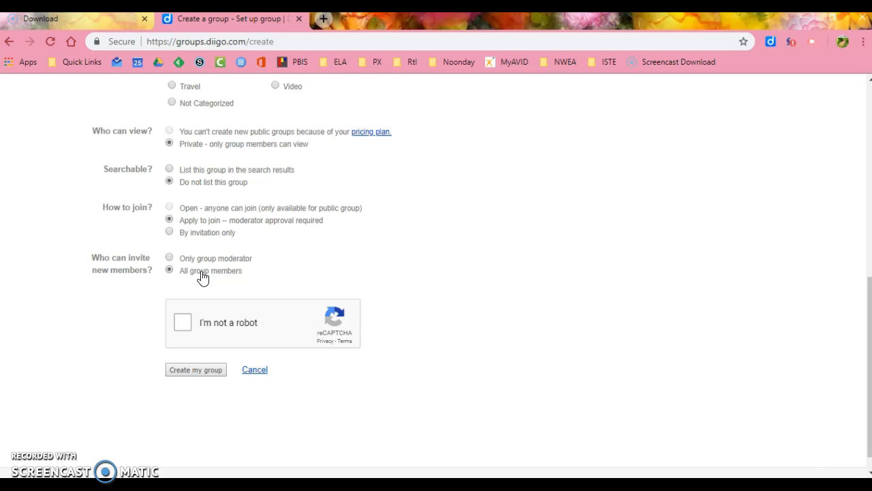
pyautogui.click(183, 322)
pyautogui.click(193, 372)
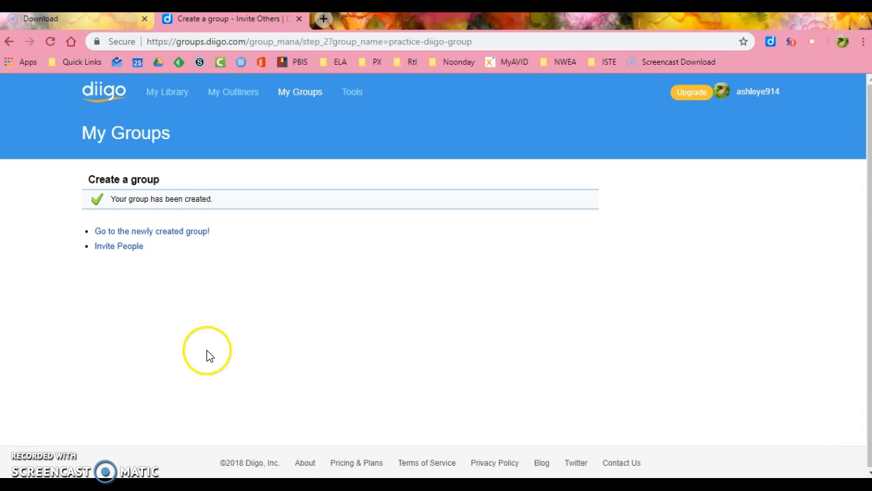
pyautogui.click(171, 236)
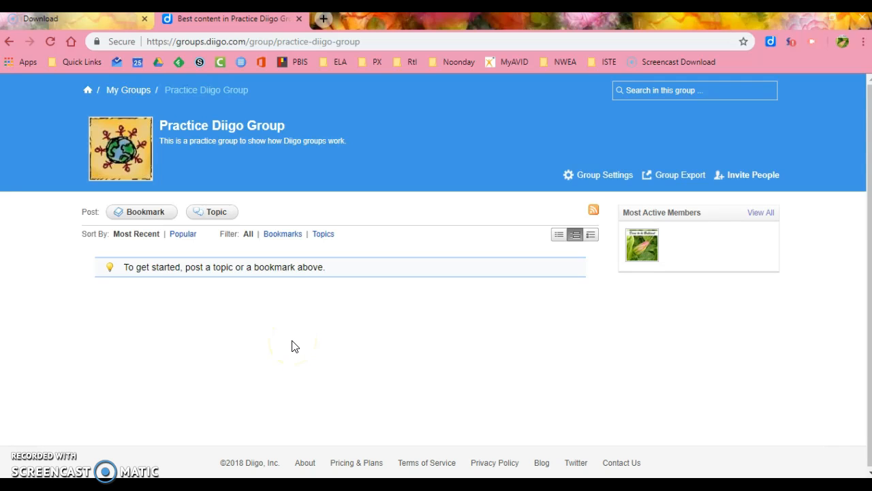
# Examine the group's web address and the form for inviting people by external email
pyautogui.click(292, 44)
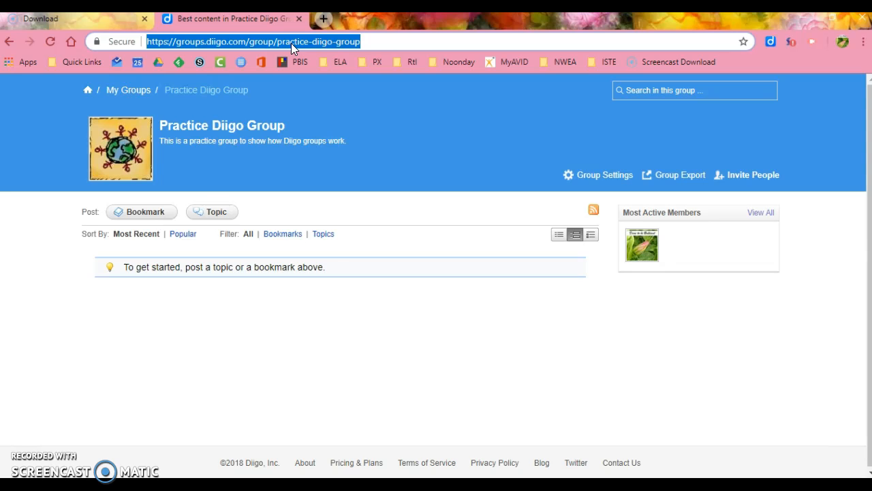
pyautogui.click(360, 334)
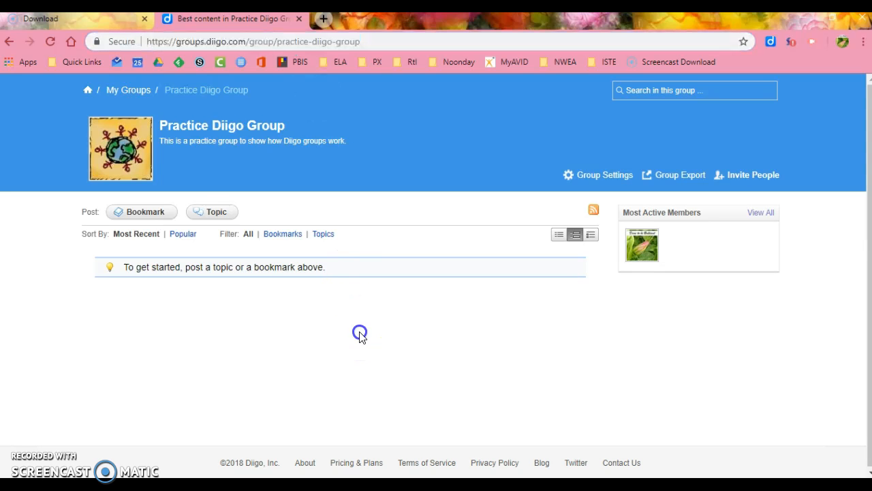
pyautogui.click(753, 174)
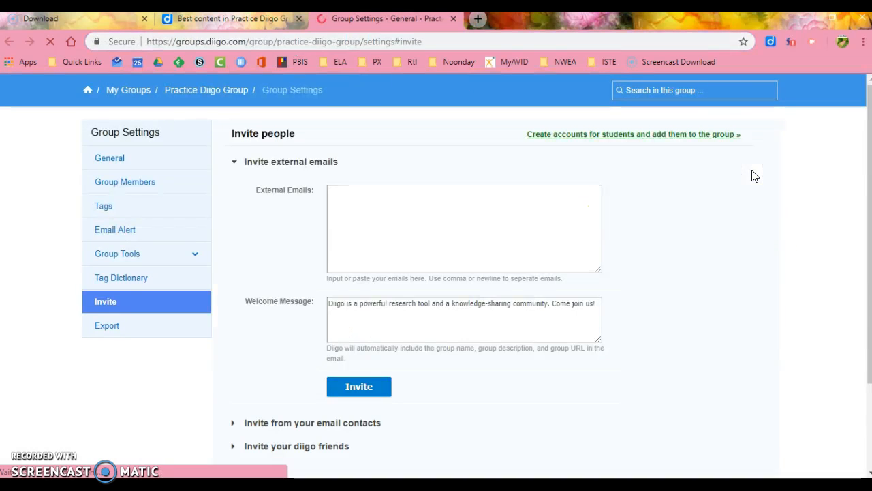
pyautogui.click(391, 221)
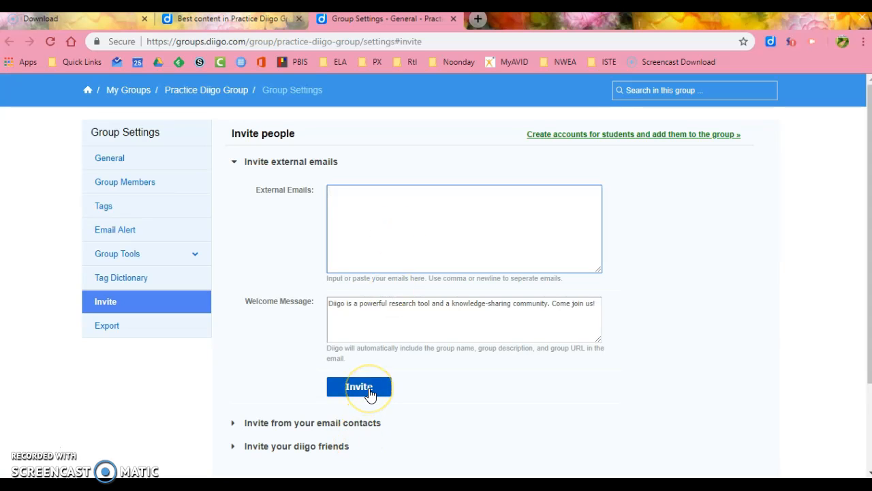
pyautogui.click(454, 19)
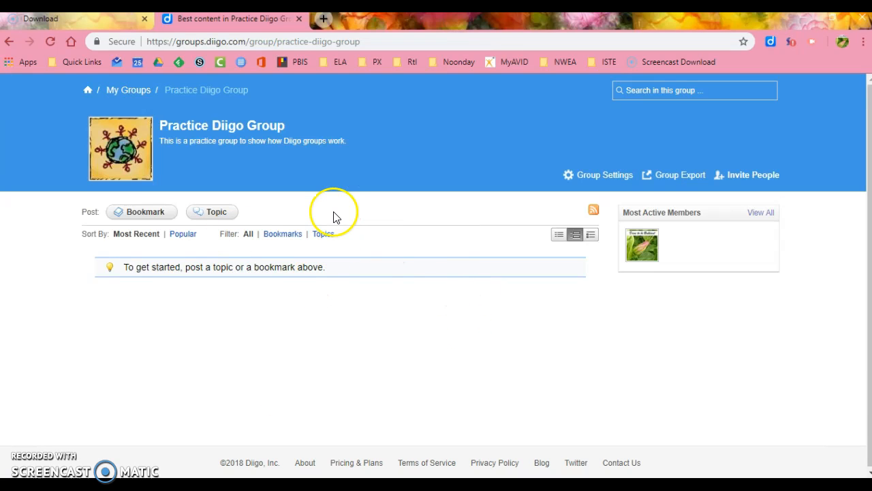
# Search the web for "environmental action plan" in a new browser tab and open the GGLO result
pyautogui.click(326, 19)
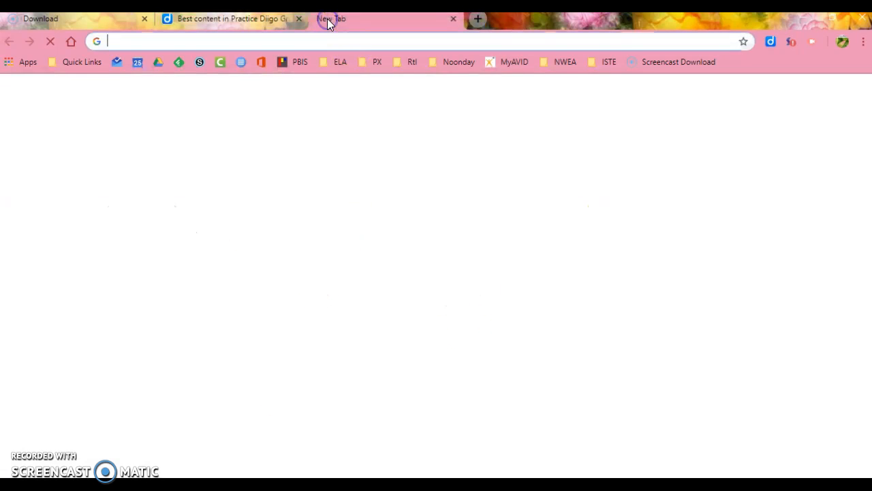
pyautogui.write('environmen')
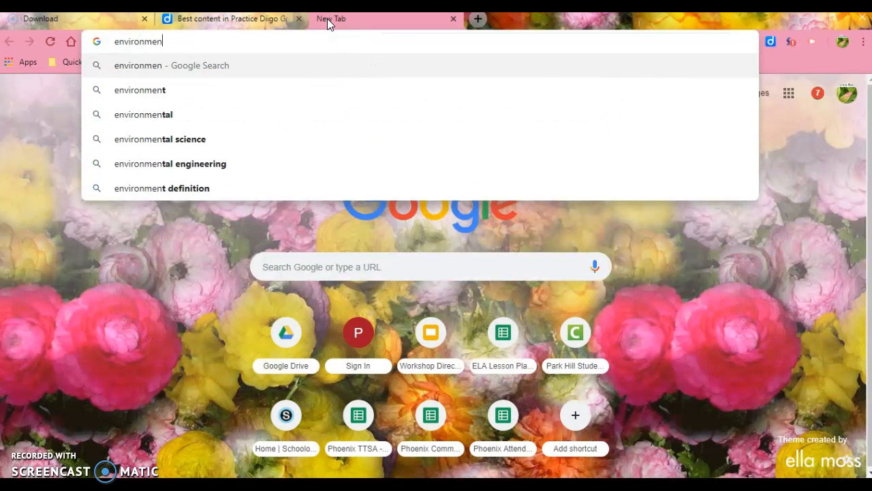
pyautogui.write('tal a')
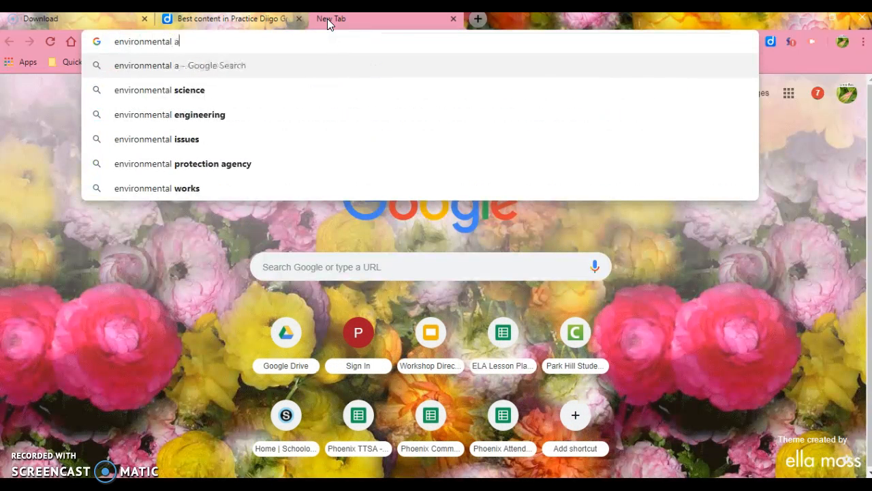
pyautogui.write('ction')
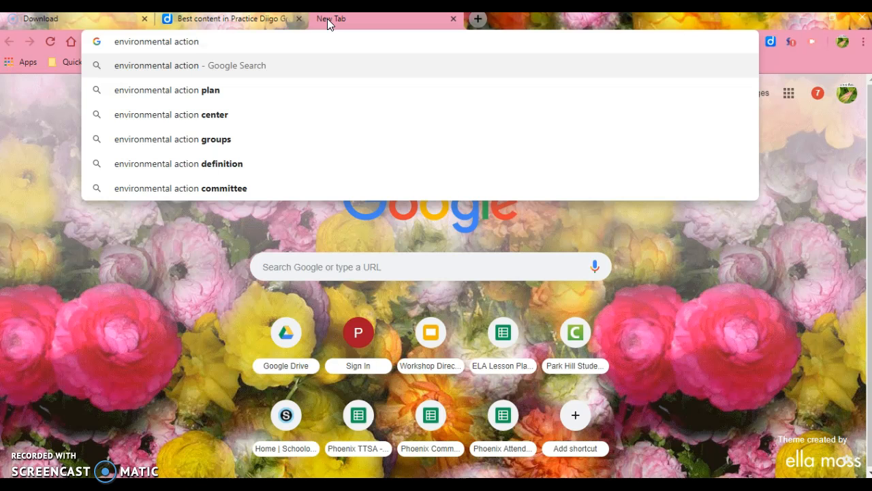
pyautogui.press('Down')
pyautogui.press('Return')
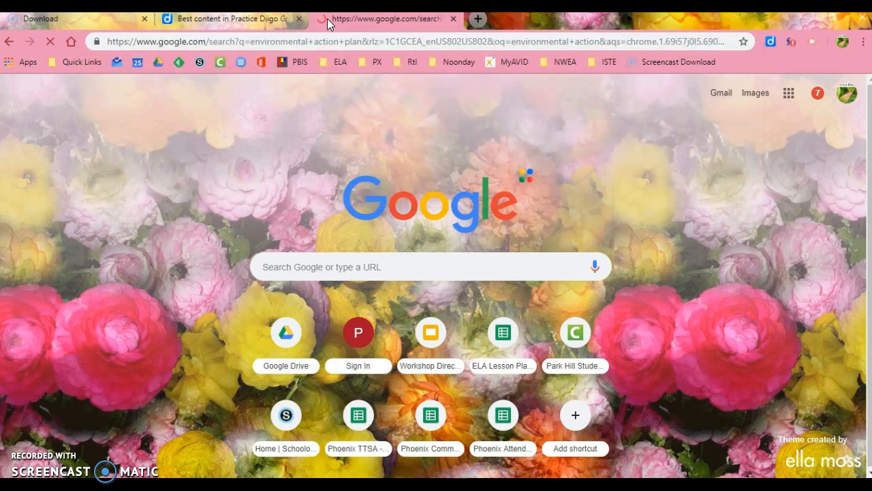
pyautogui.scroll(-2, 383, 354)
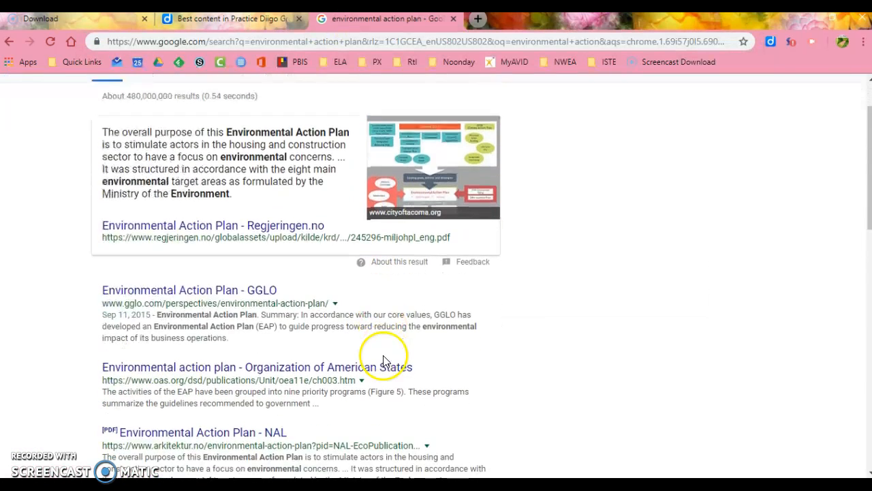
pyautogui.click(219, 293)
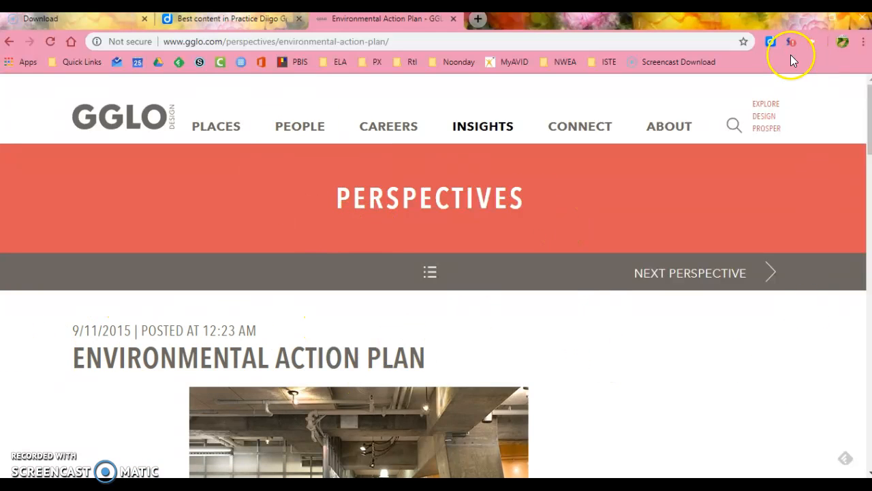
# Start a Diigo bookmark for the GGLO article and add the tags environment and "environmental impact"
pyautogui.click(769, 41)
pyautogui.click(721, 72)
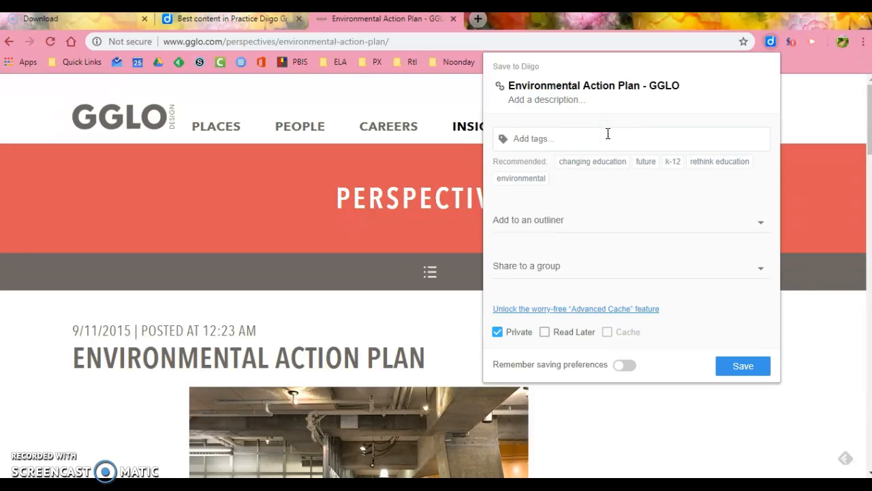
pyautogui.write('environment envir')
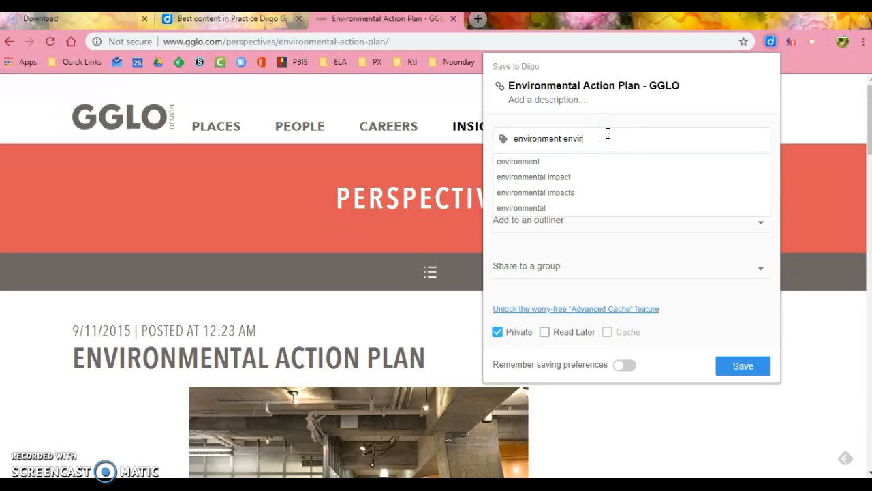
pyautogui.click(570, 175)
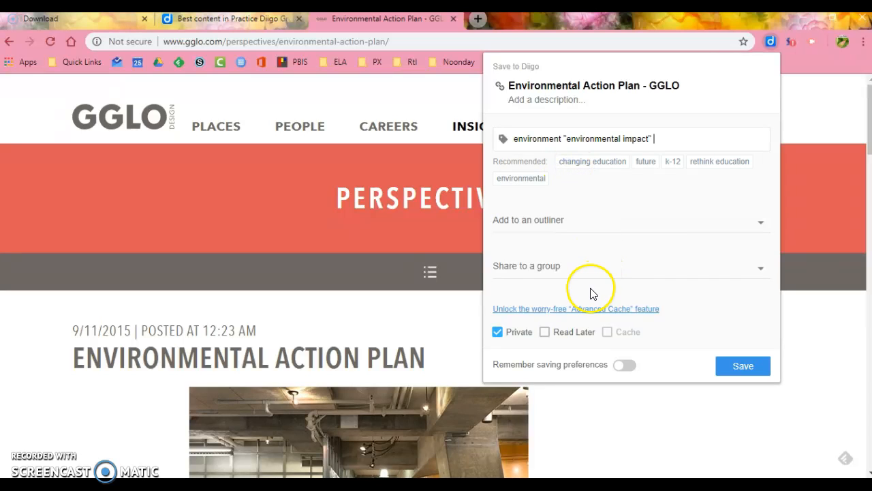
# Refresh the list of groups, share the GGLO bookmark to Practice Diigo Group and save it
pyautogui.click(530, 267)
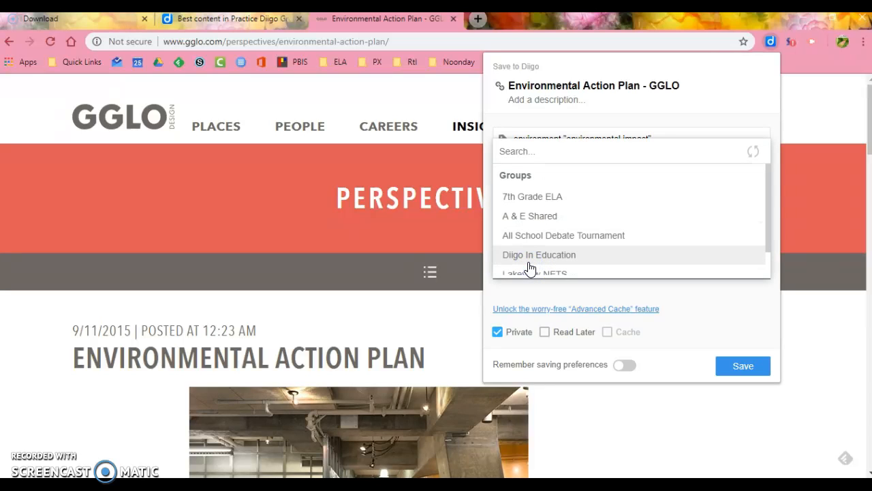
pyautogui.scroll(-2, 530, 268)
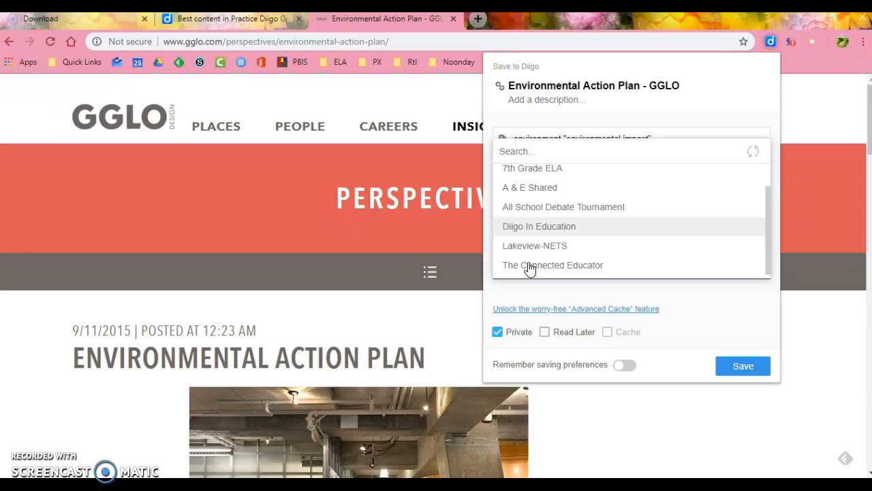
pyautogui.scroll(2, 571, 212)
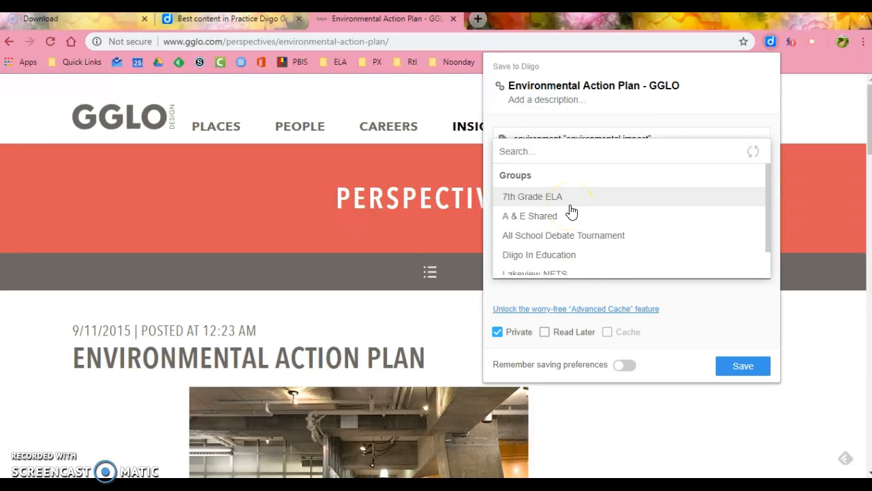
pyautogui.scroll(-2, 571, 212)
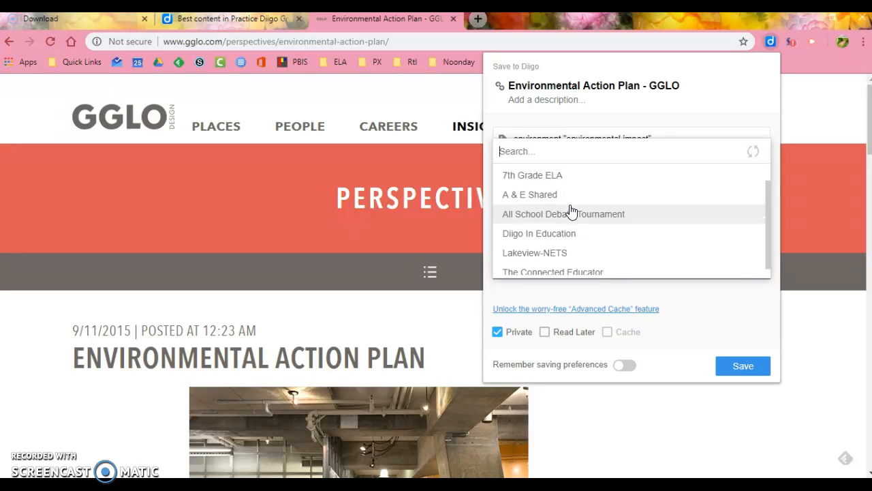
pyautogui.scroll(2, 571, 212)
pyautogui.scroll(-2, 571, 212)
pyautogui.scroll(2, 572, 212)
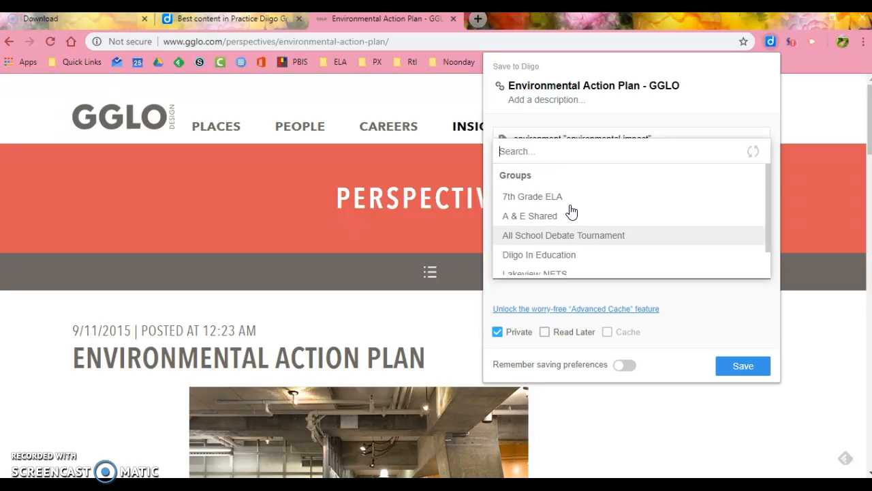
pyautogui.click(753, 154)
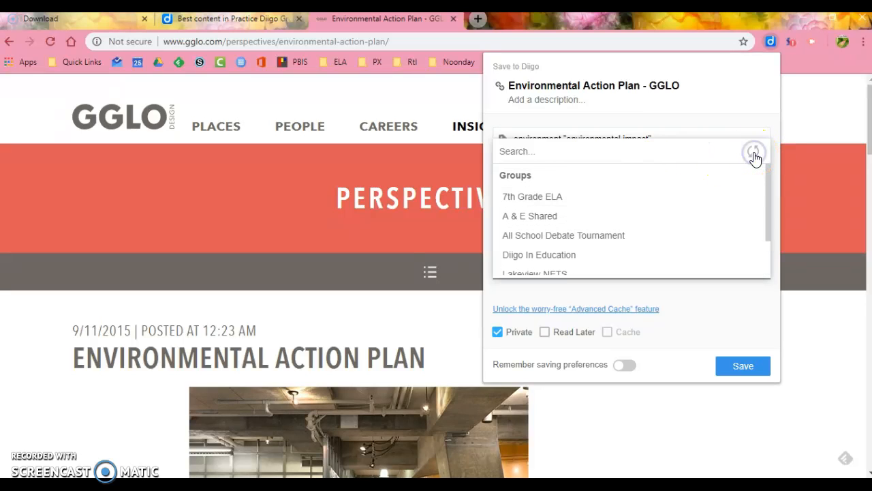
pyautogui.scroll(-2, 706, 235)
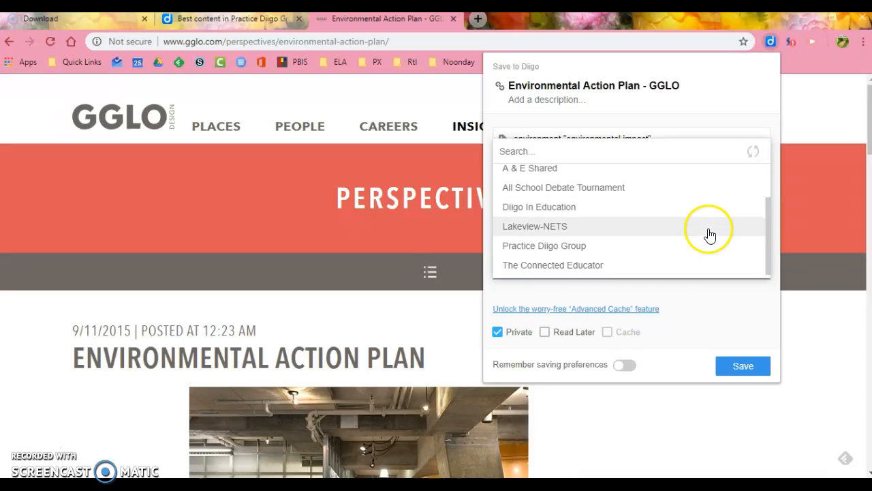
pyautogui.click(621, 252)
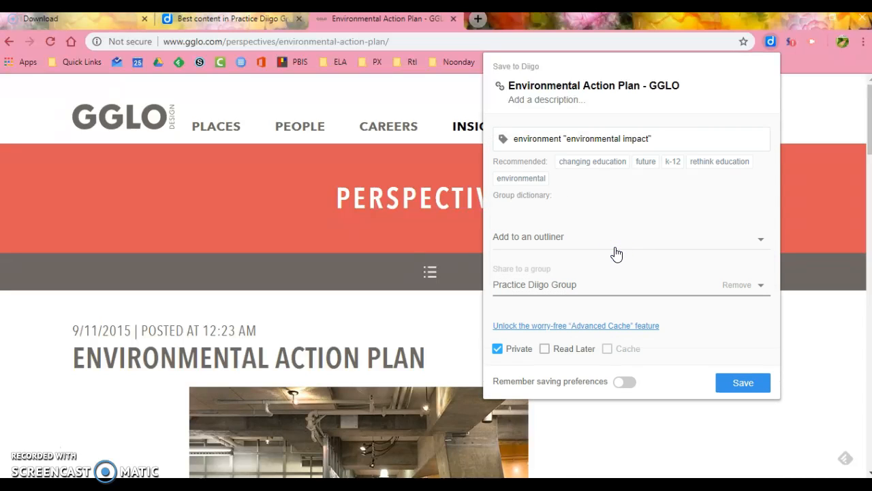
pyautogui.click(733, 383)
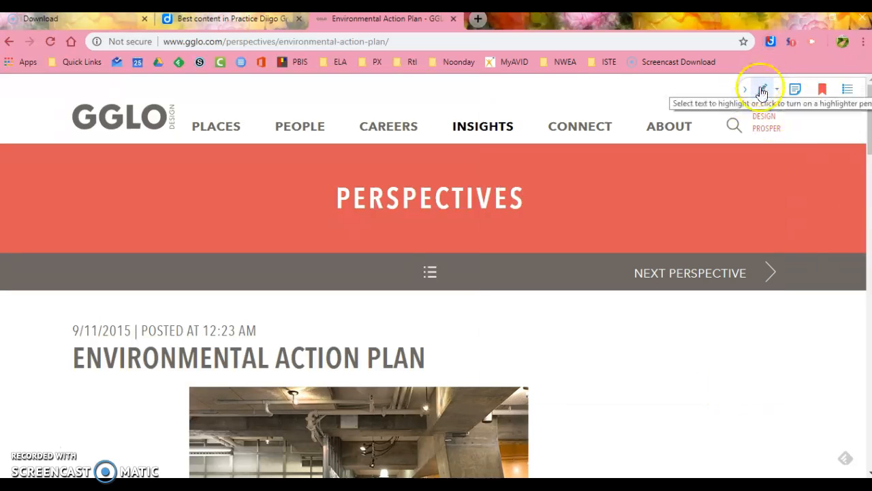
# Turn on the Diigo highlighter and highlight the whole Summary paragraph of the GGLO article
pyautogui.click(762, 91)
pyautogui.scroll(-6, 623, 354)
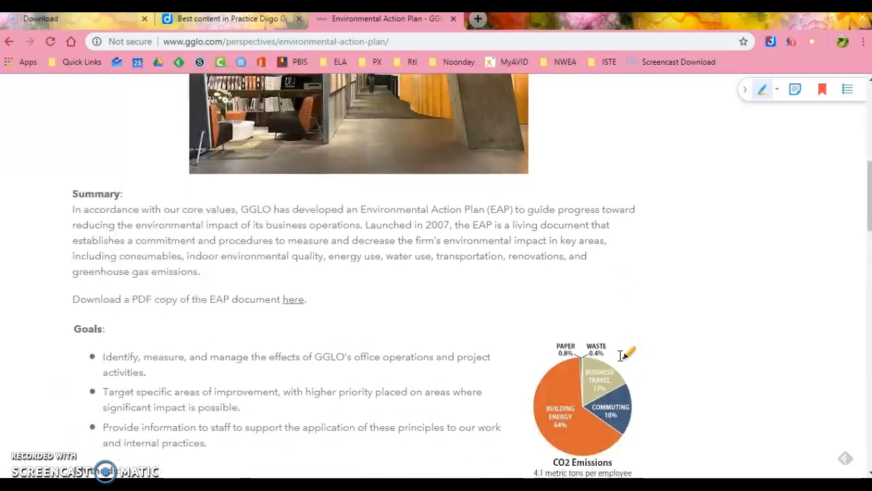
pyautogui.moveTo(75, 204)
pyautogui.mouseDown()
pyautogui.moveTo(195, 250)
pyautogui.moveTo(156, 244)
pyautogui.moveTo(156, 235)
pyautogui.mouseUp()
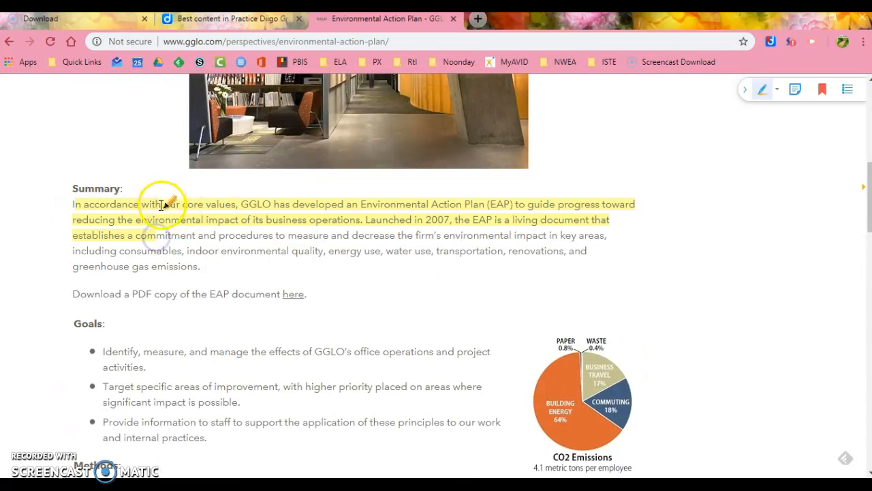
pyautogui.click(186, 193)
pyautogui.moveTo(71, 203); pyautogui.dragTo(204, 264)
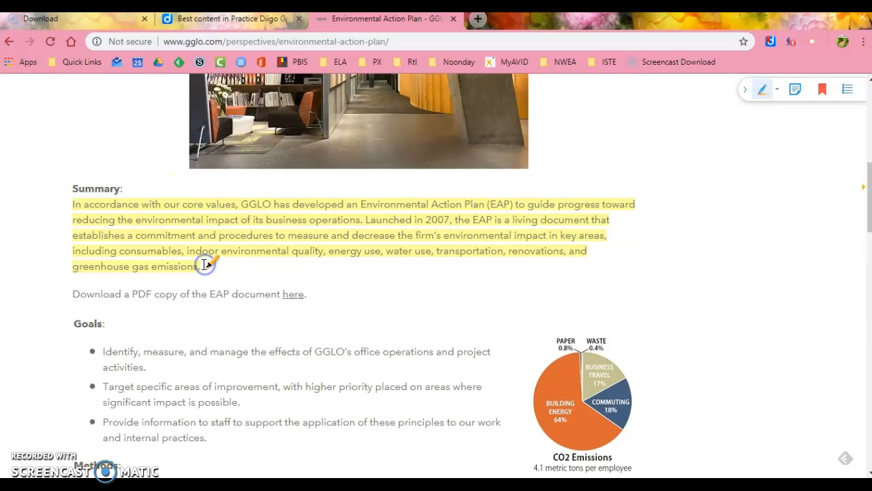
# Add a private sticky note beginning "Hey guys - we need to write about this" to the article and save it
pyautogui.click(789, 92)
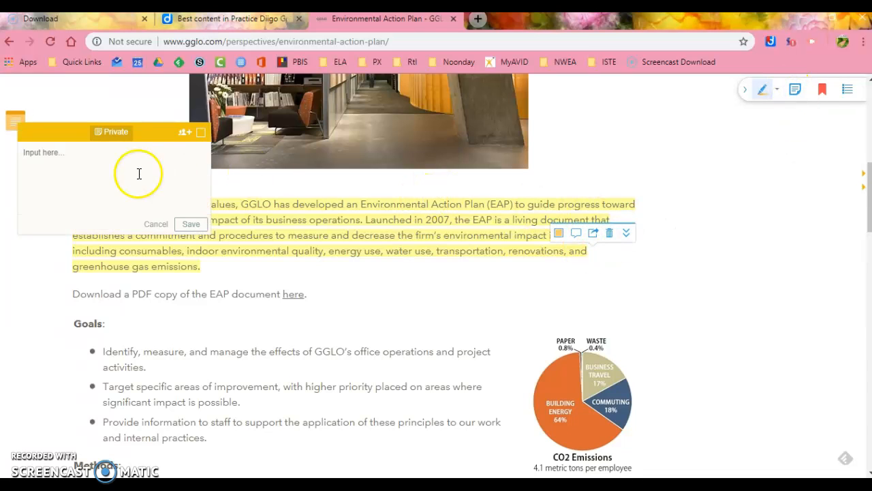
pyautogui.click(139, 174)
pyautogui.write('Hey guys - we need to write about this in ou')
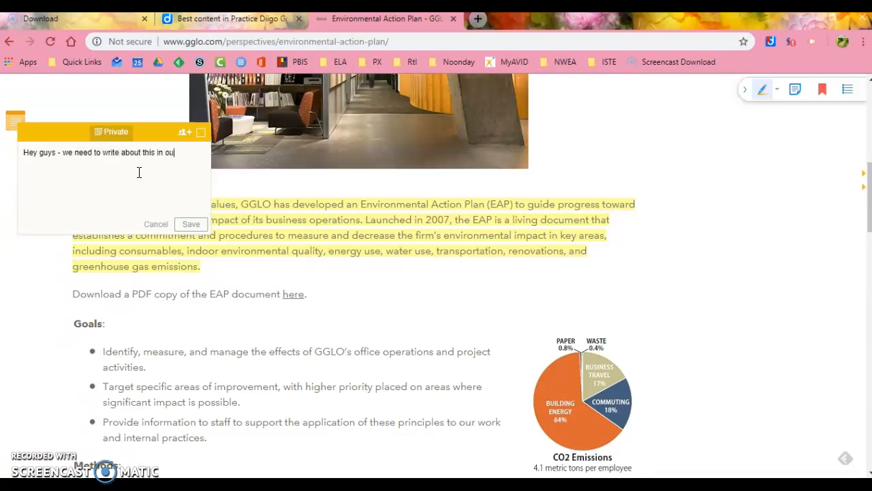
pyautogui.write('!')
pyautogui.click(193, 223)
# Reload the Practice Diigo Group page and examine the shared article's tags, highlighted text and additional item options
pyautogui.click(245, 22)
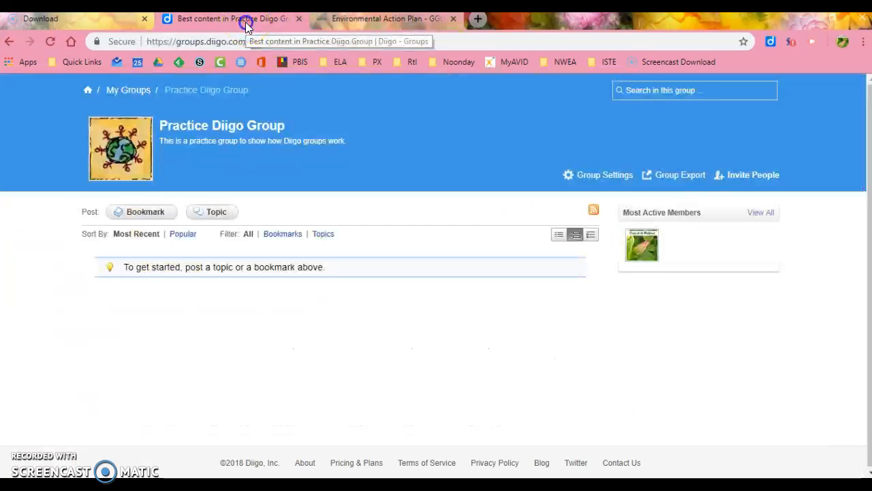
pyautogui.click(50, 41)
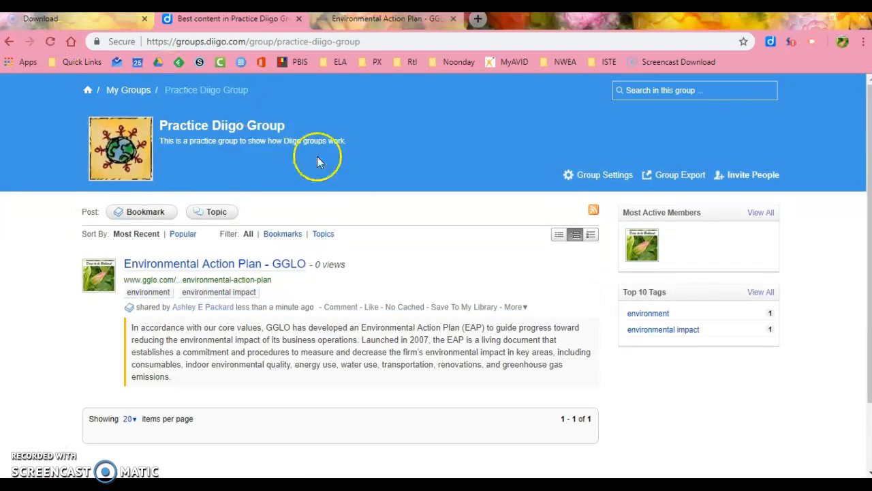
pyautogui.scroll(-1, 357, 317)
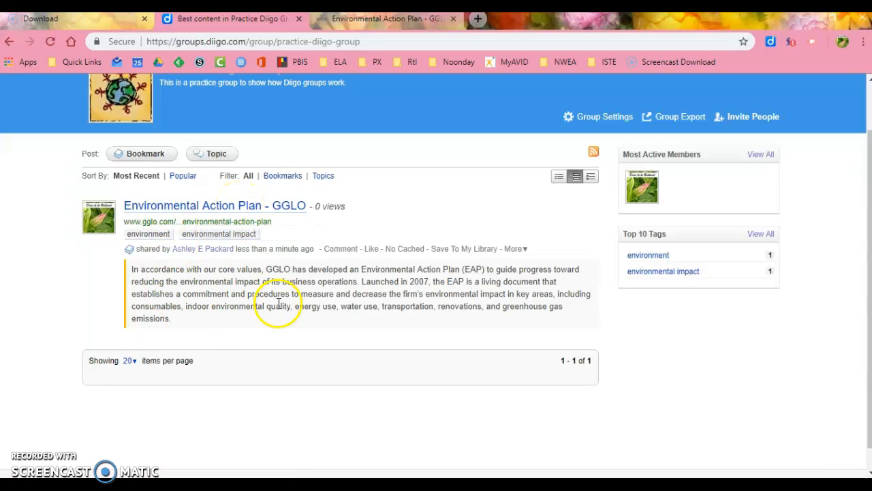
pyautogui.click(233, 312)
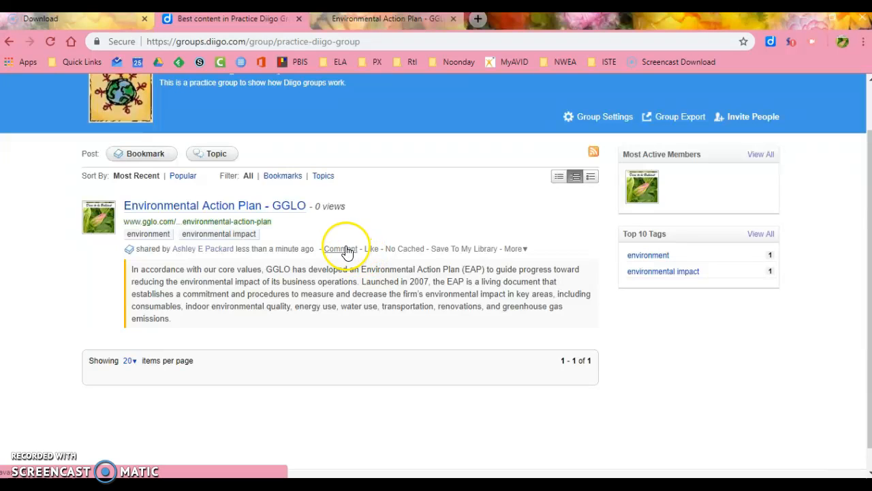
pyautogui.click(517, 249)
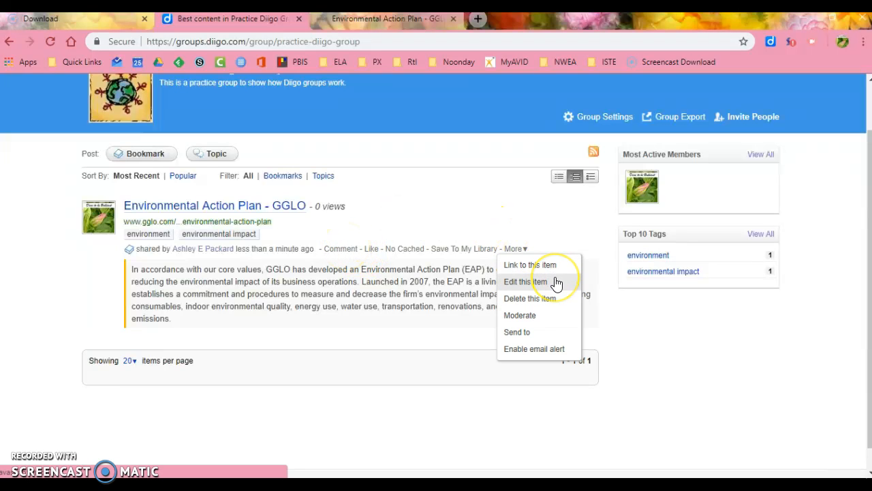
pyautogui.click(545, 406)
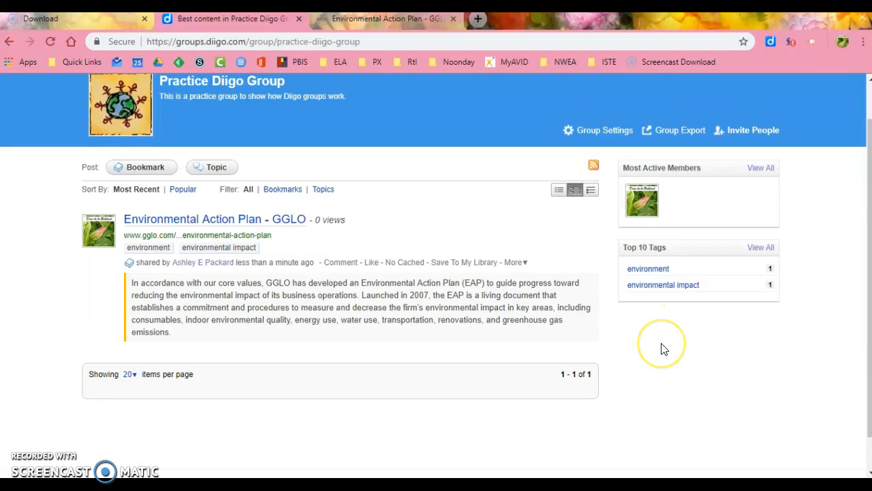
pyautogui.scroll(2, 651, 340)
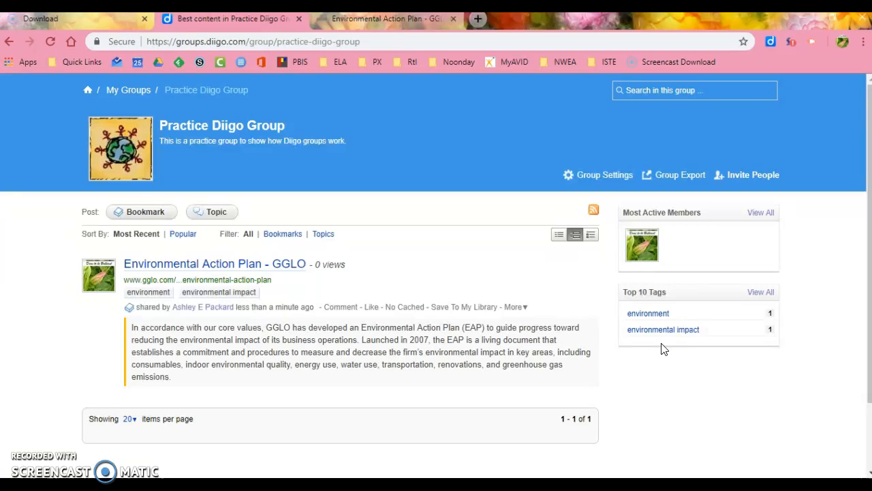
# Check the pending membership requests in the Practice Diigo Group's settings
pyautogui.click(623, 174)
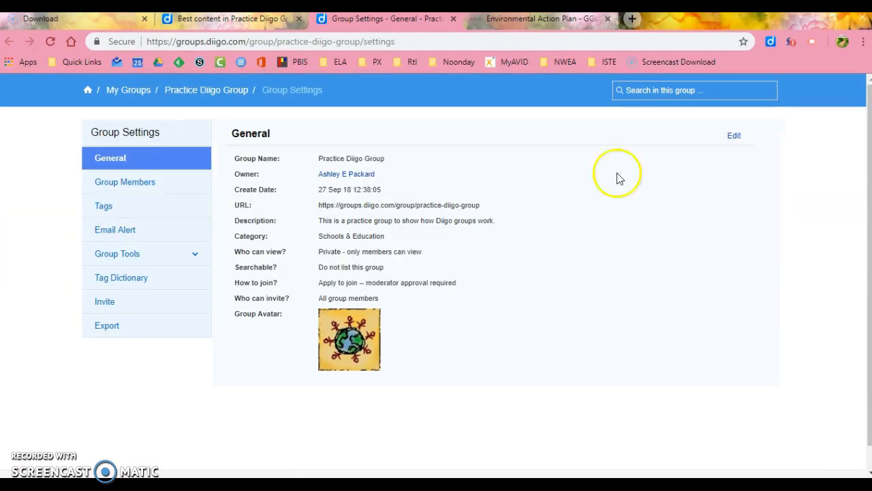
pyautogui.click(168, 189)
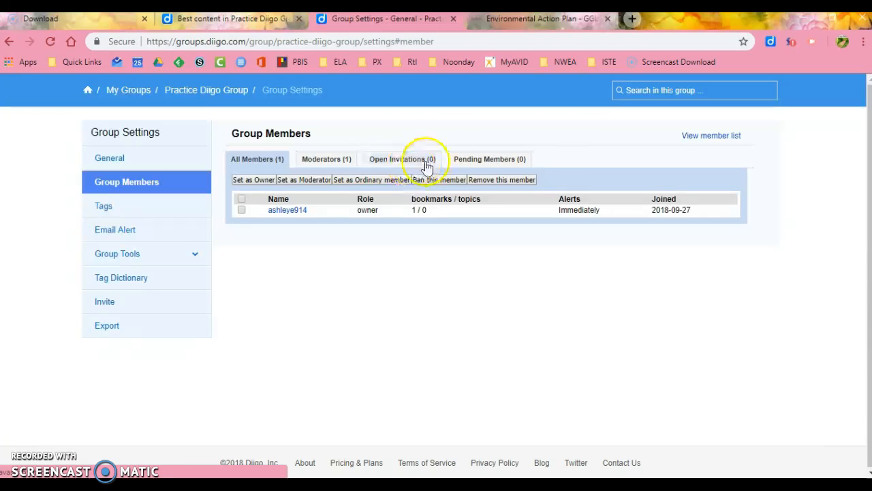
pyautogui.click(463, 163)
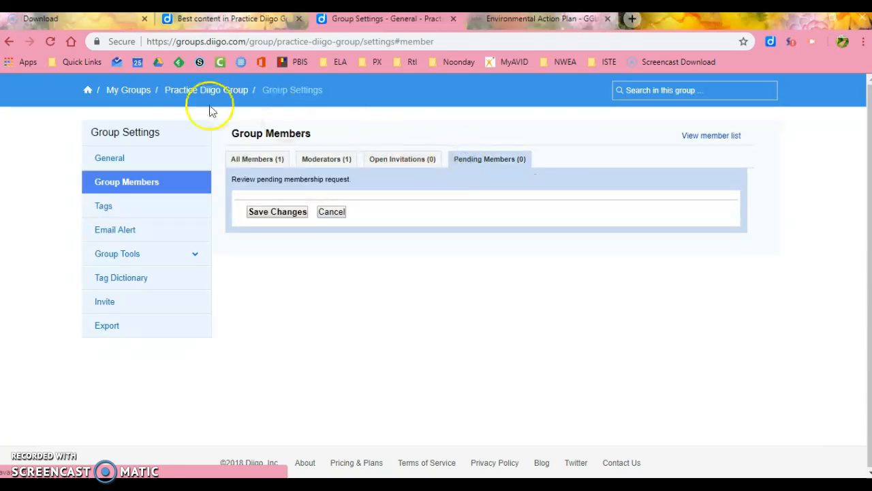
# Open the 7th Grade ELA group from the list of own groups and look through its shared bookmarks
pyautogui.click(139, 92)
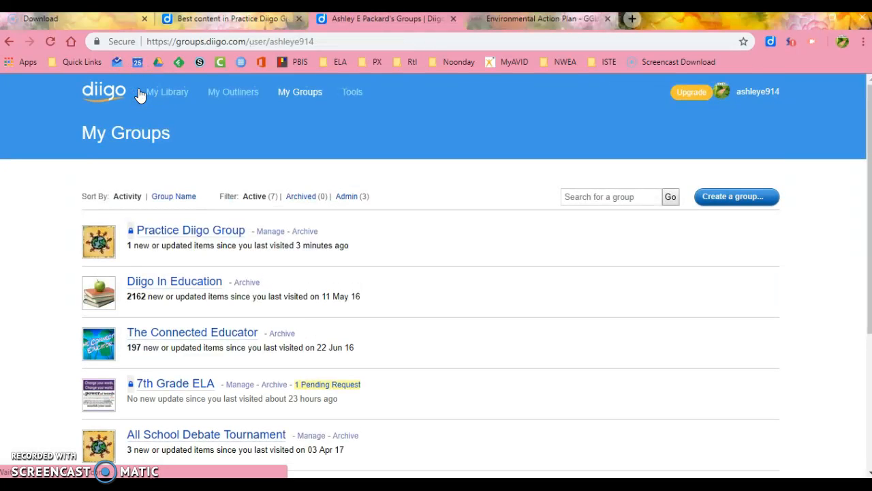
pyautogui.scroll(-2, 194, 306)
pyautogui.click(194, 307)
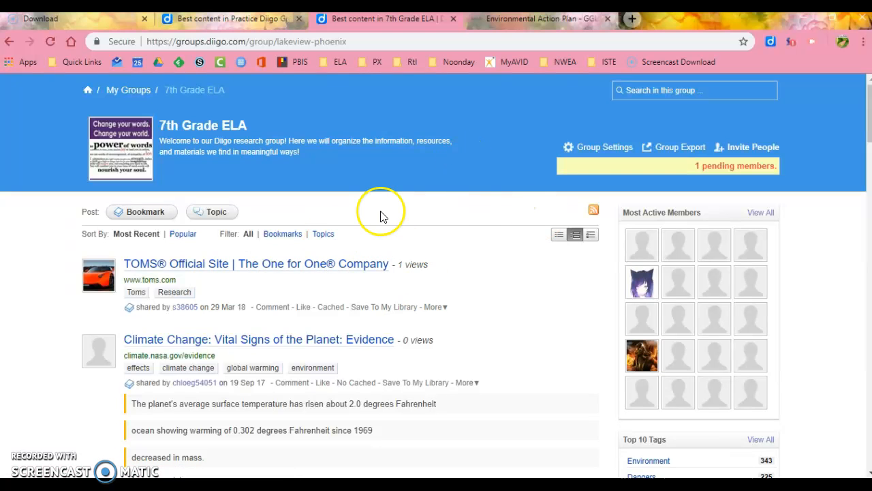
pyautogui.scroll(-9, 432, 379)
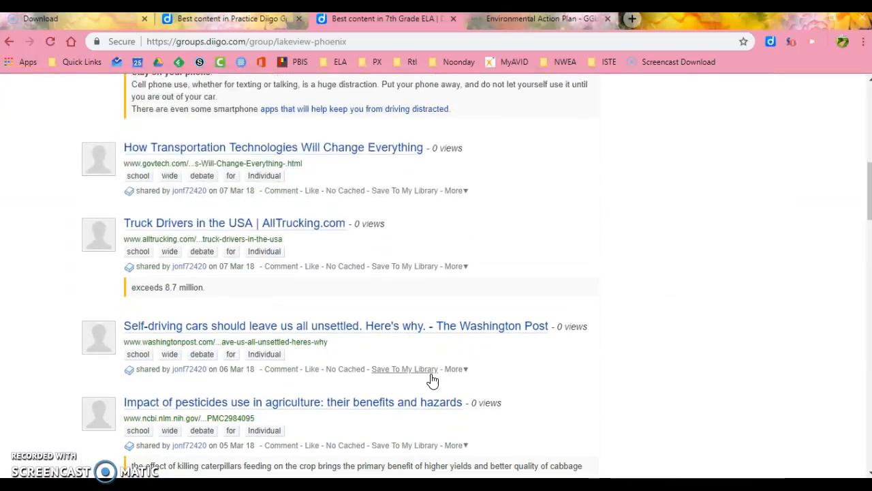
pyautogui.scroll(8, 433, 380)
pyautogui.scroll(2, 432, 380)
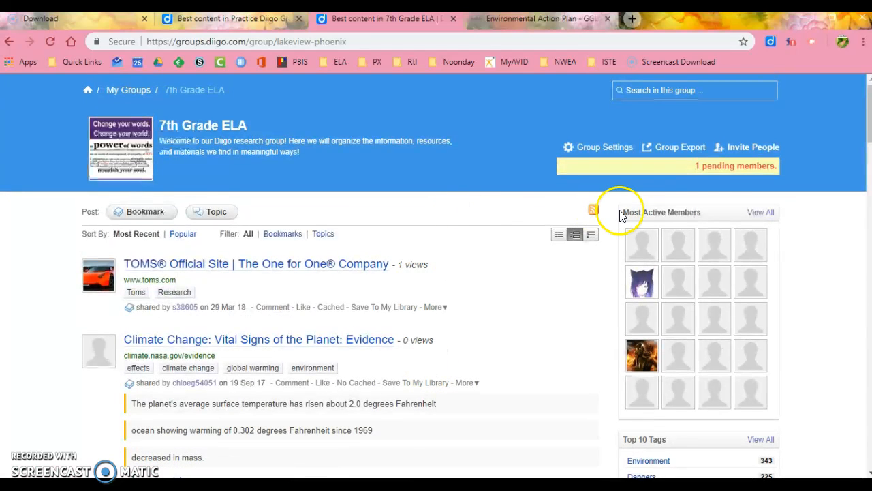
# Approve the pending membership request in the 7th Grade ELA group, save it, and return to the Practice Diigo Group page
pyautogui.click(717, 169)
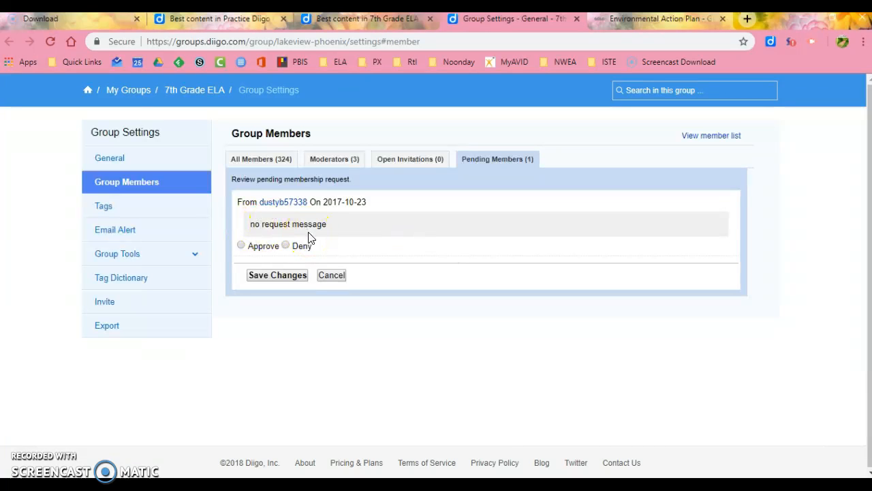
pyautogui.click(241, 245)
pyautogui.click(283, 280)
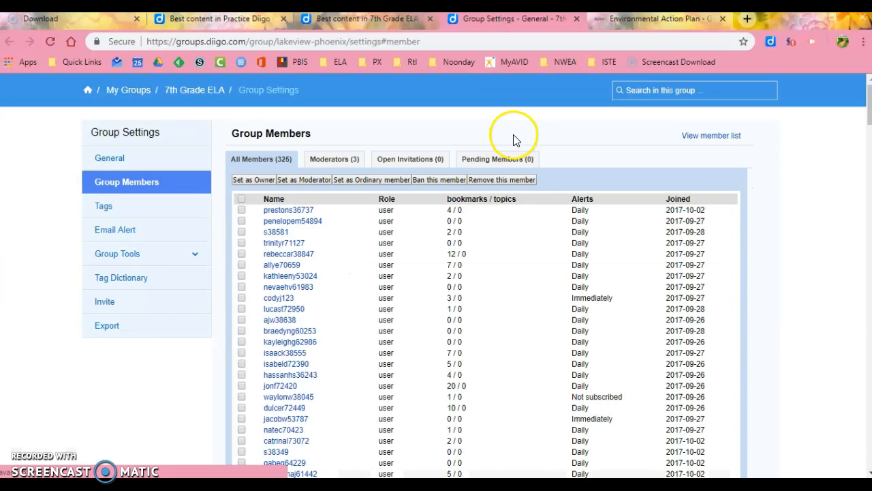
pyautogui.click(497, 160)
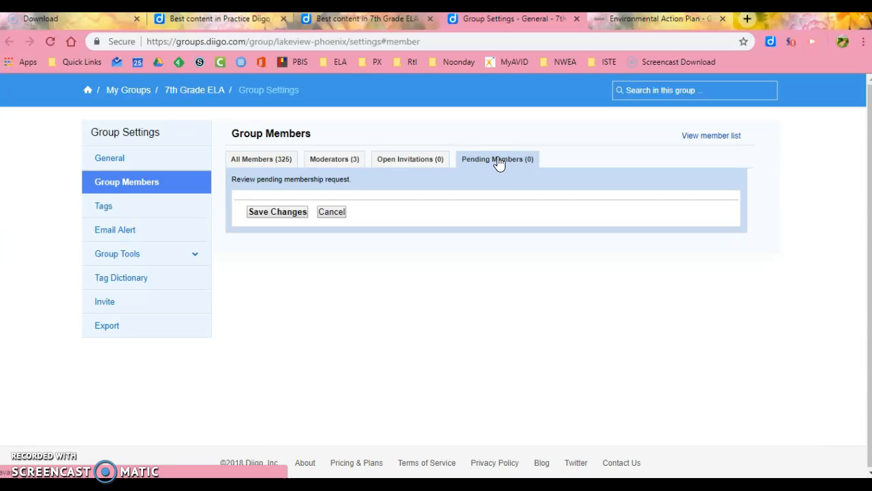
pyautogui.click(223, 22)
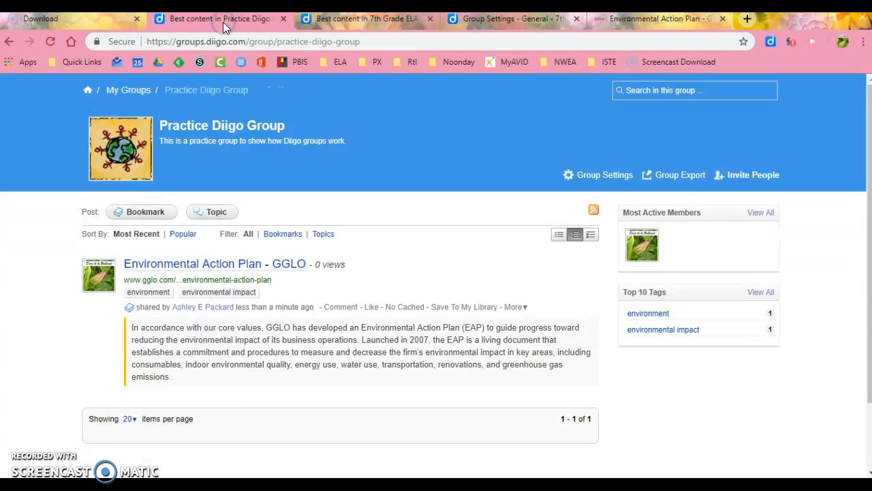